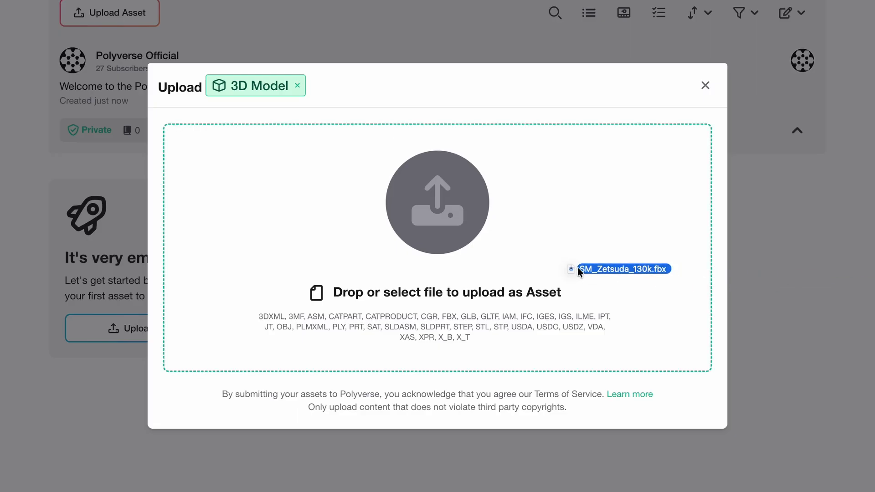
drag(576, 267, 572, 266)
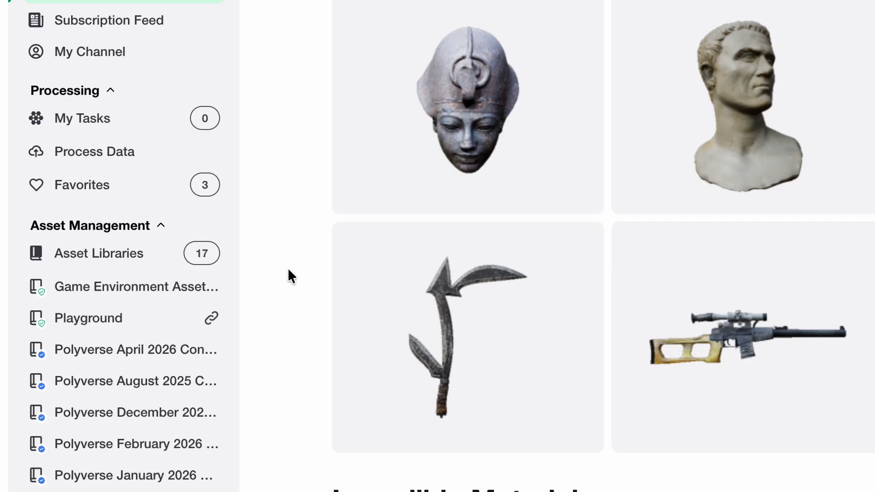
Create a new private asset library named "My Asset Library"
click(110, 257)
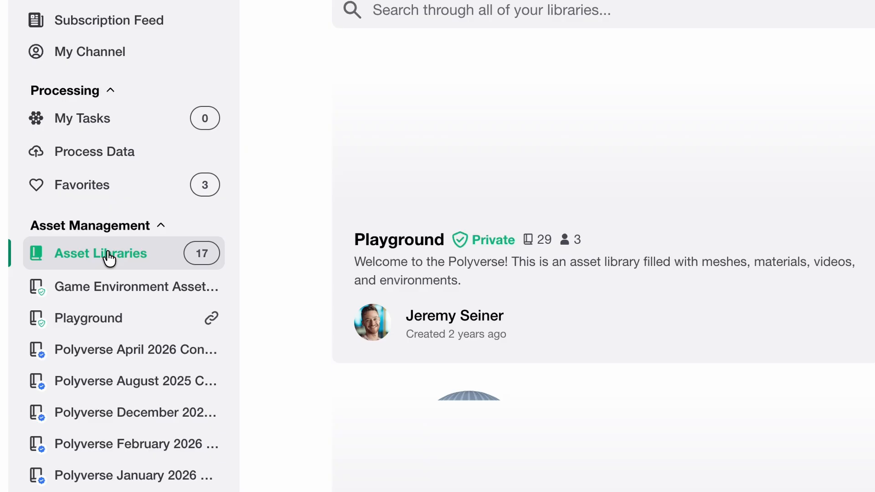
scroll(277, 363, down, 15)
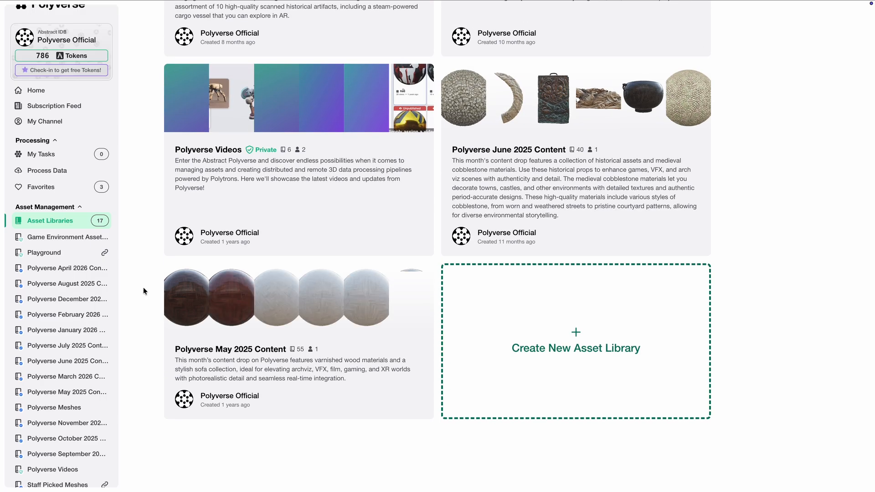
click(528, 327)
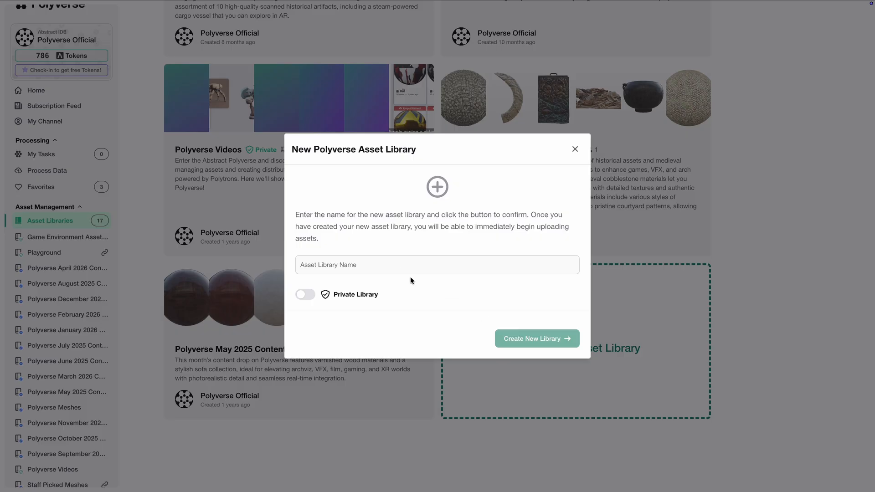
click(400, 265)
text(My Asset Library)
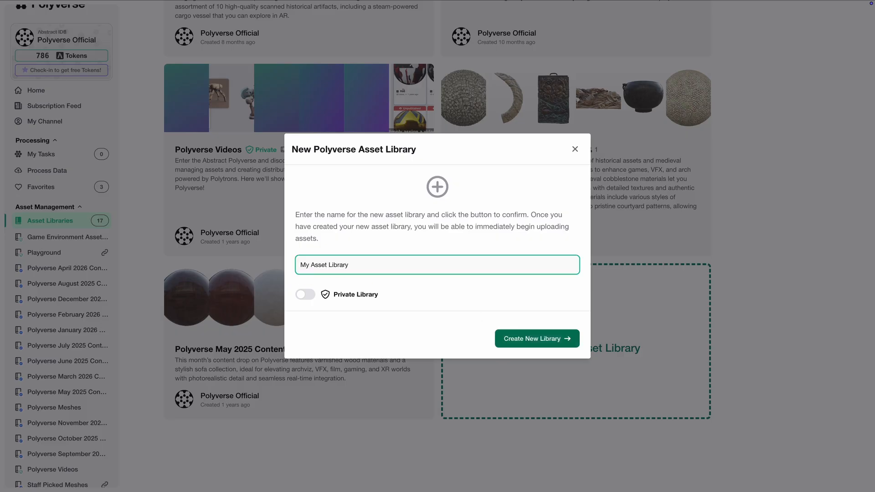
click(305, 294)
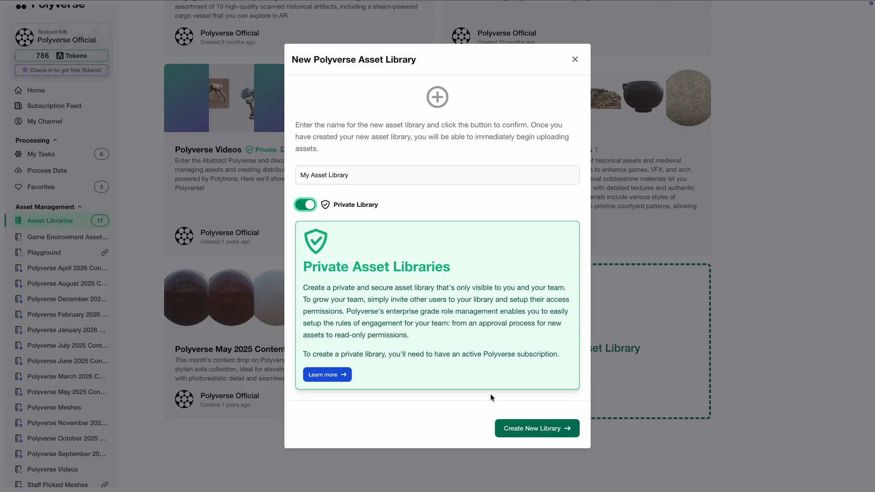
click(509, 429)
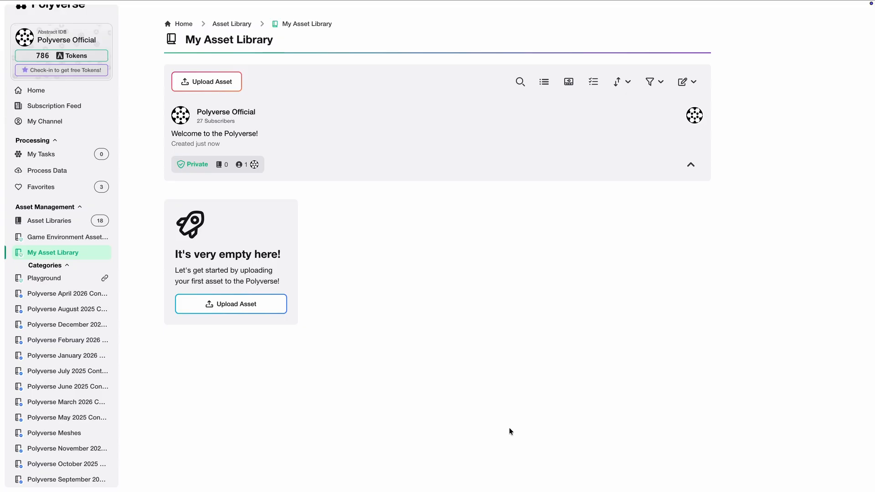
Review the new library's editable information, team member permissions and workflow settings without changing them
click(682, 83)
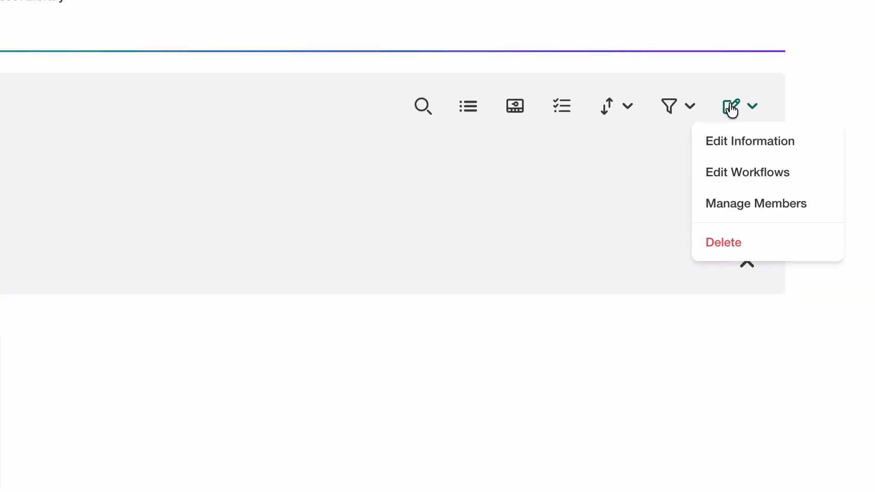
click(803, 142)
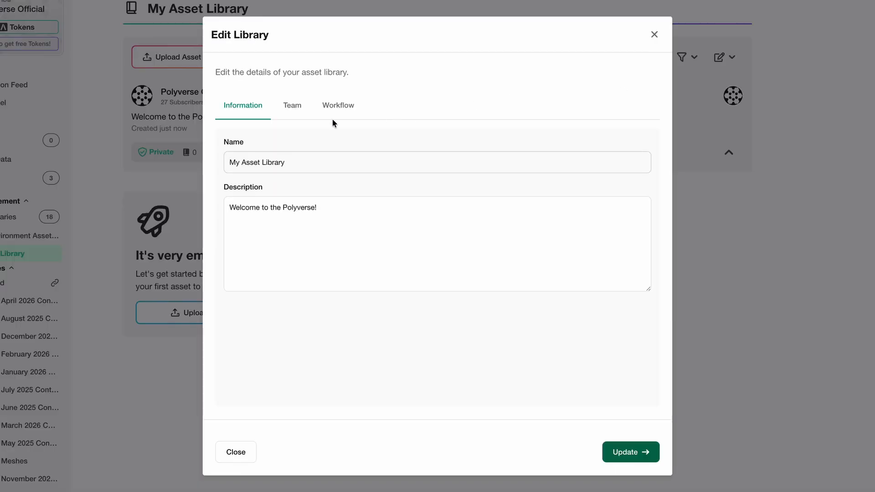
click(297, 107)
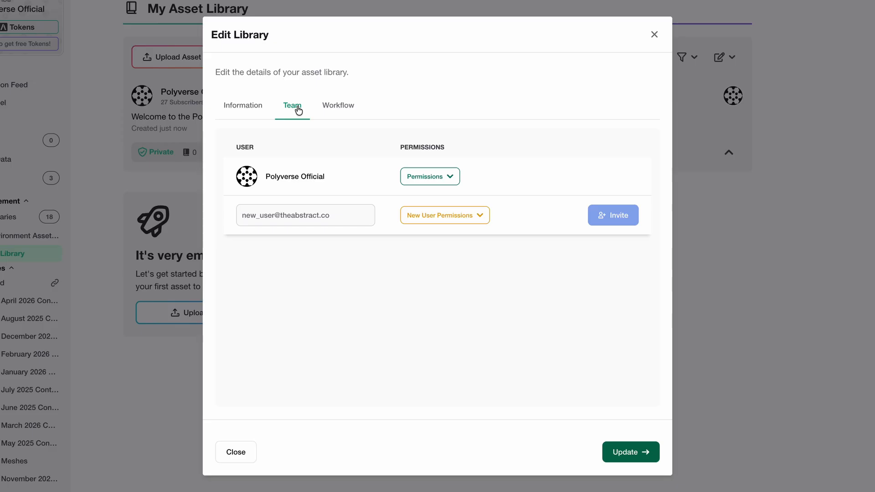
click(445, 177)
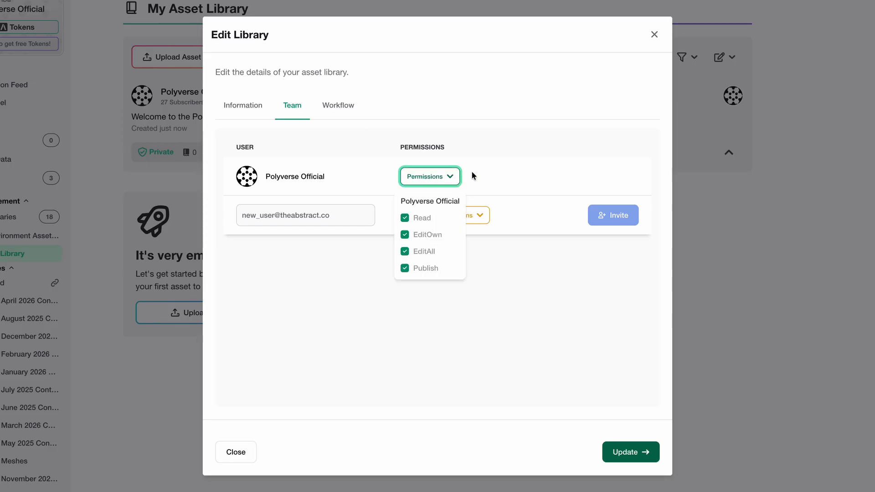
click(492, 173)
click(344, 109)
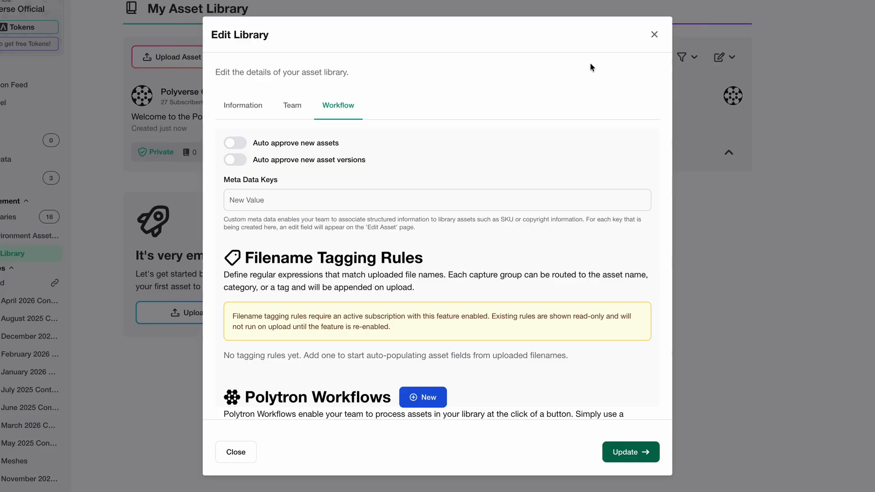
click(653, 36)
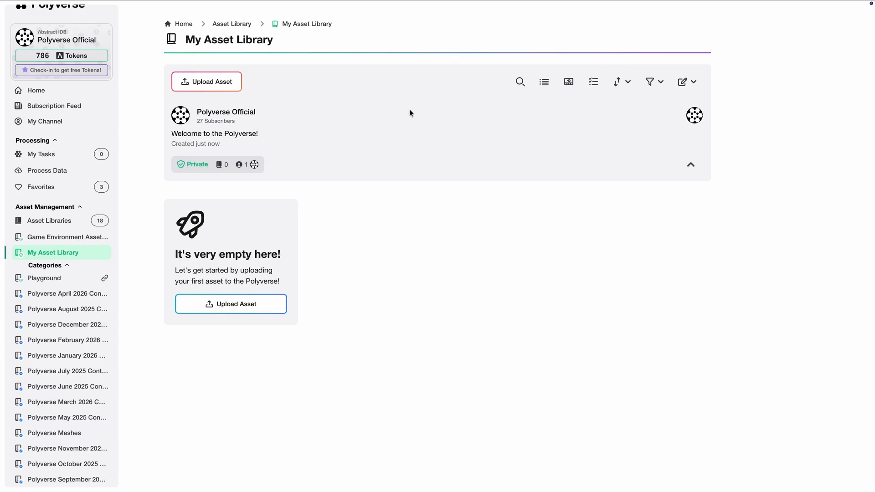
Upload the file SM_Zetsuda_130k.fbx to My Asset Library as a 3D Model asset
click(218, 87)
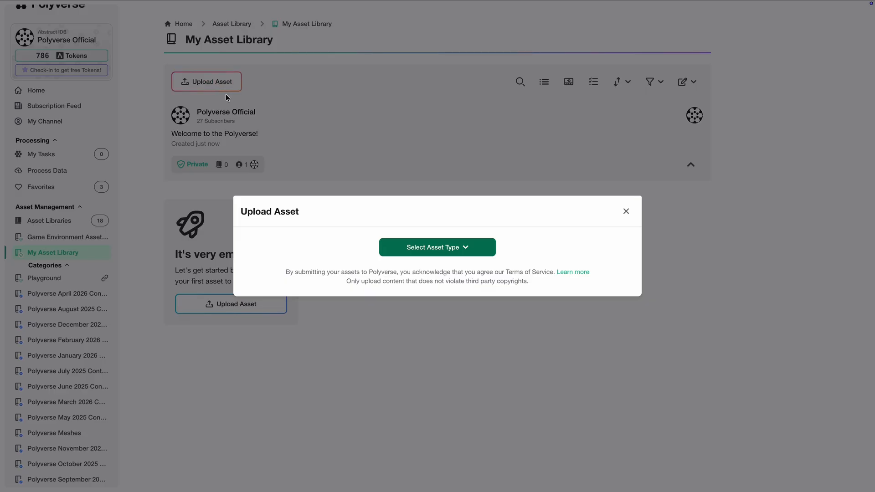
click(396, 246)
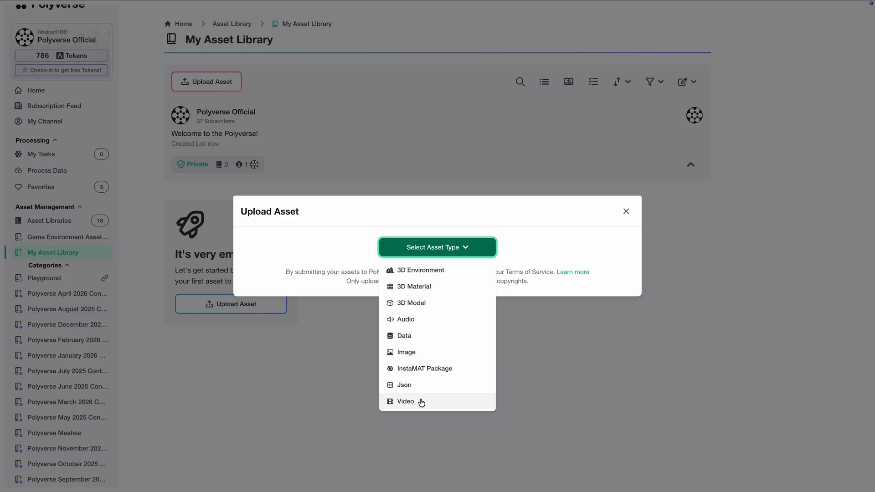
click(434, 303)
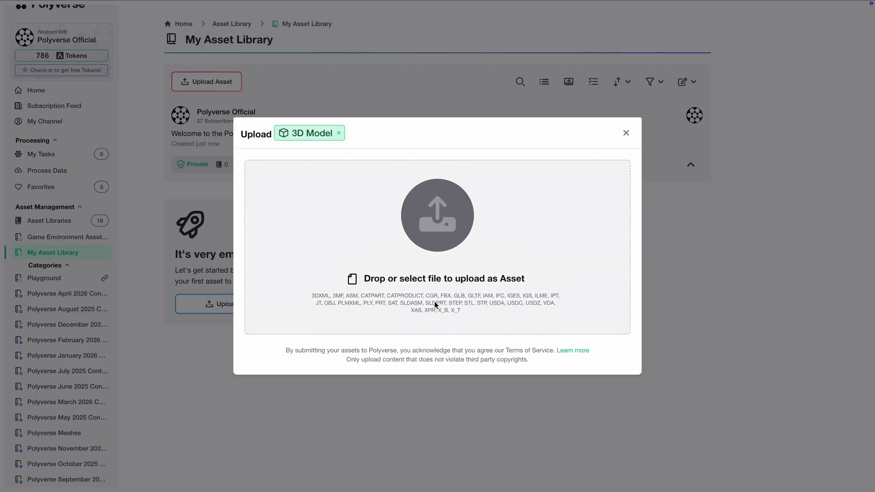
drag(748, 286, 532, 263)
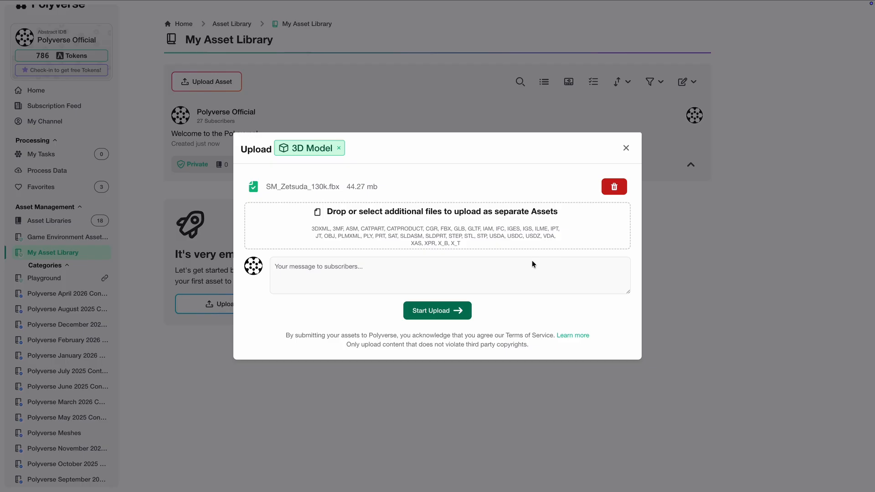
click(439, 311)
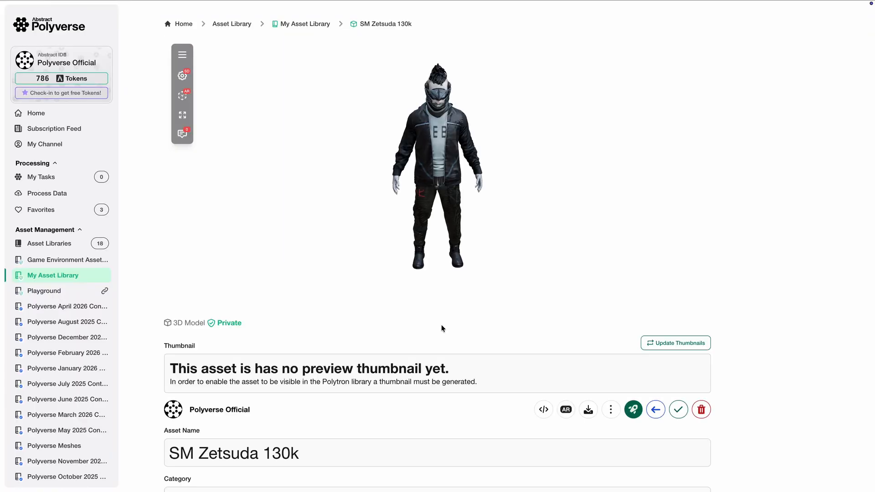
Name the asset "Zetsuda", set its category to Meshes/Characters, and describe it as "This is the hero character for our game."
drag(437, 183, 394, 159)
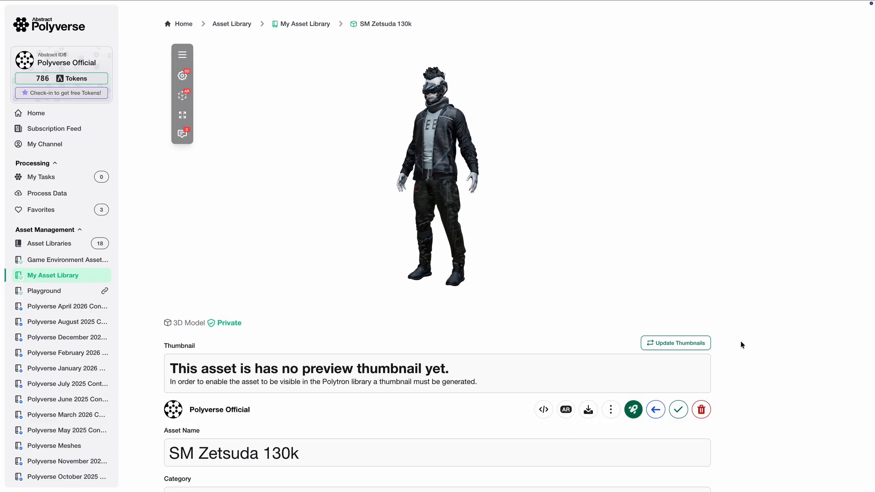
scroll(761, 367, down, 5)
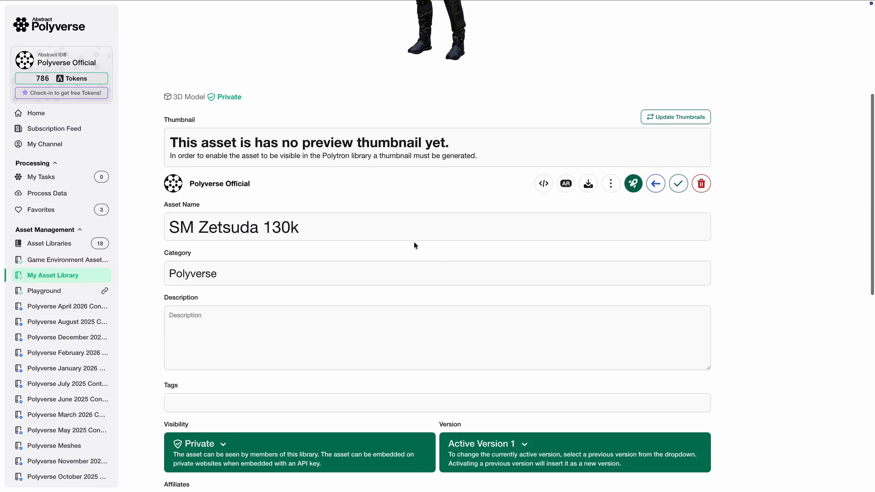
drag(307, 226, 168, 227)
text(Zetsuda)
key(Tab)
text(Meshes/Character)
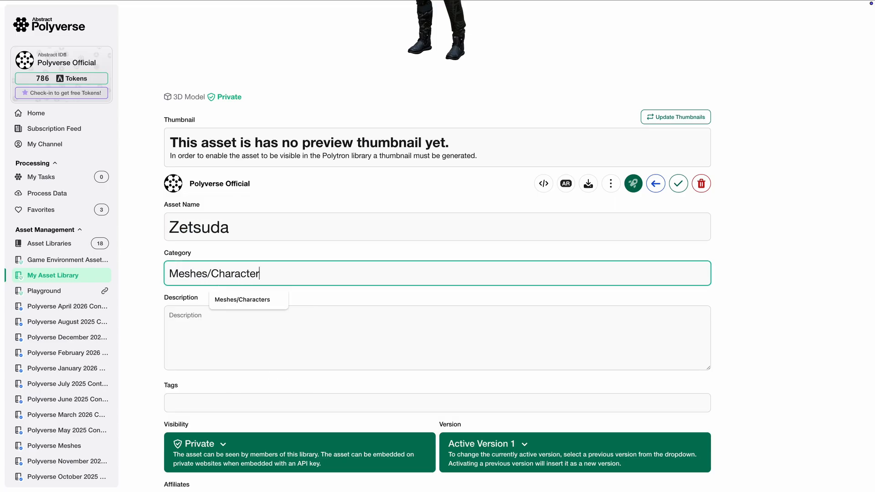
text(s)
key(Tab)
text(This is the hero character for our game.)
click(758, 236)
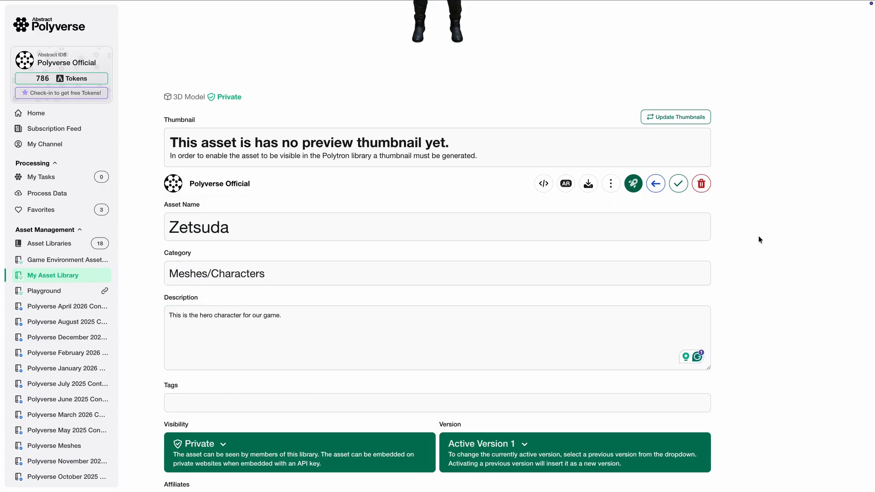
Generate preview thumbnails for the Zetsuda character asset
scroll(759, 236, up, 5)
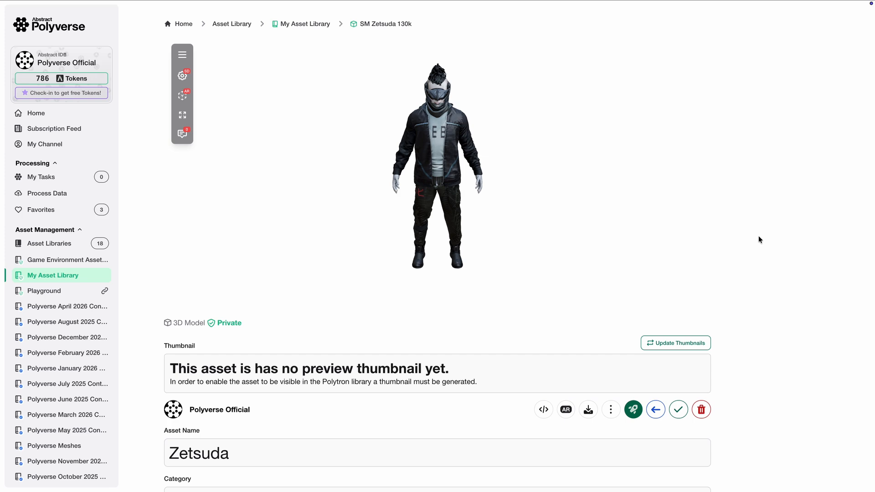
click(682, 341)
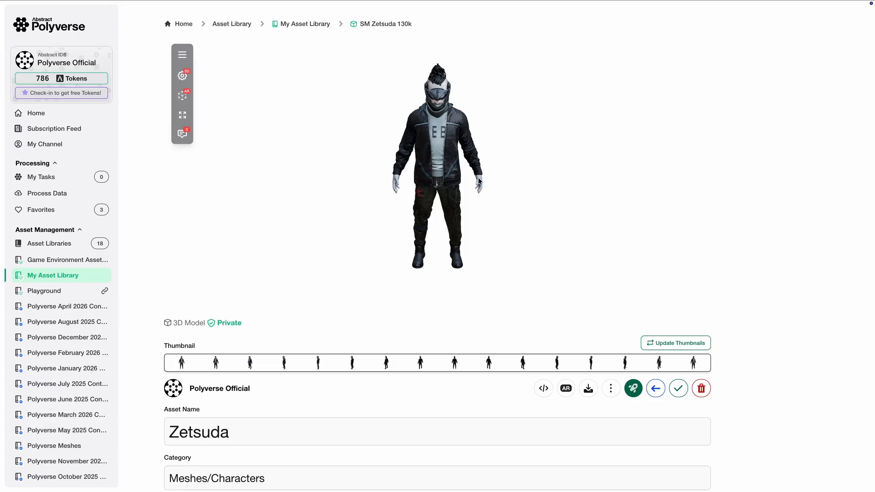
Show the ground and environment background in the model's viewer, with 51% environment blur and camera exposure 3.40, and save the asset
drag(447, 146, 467, 143)
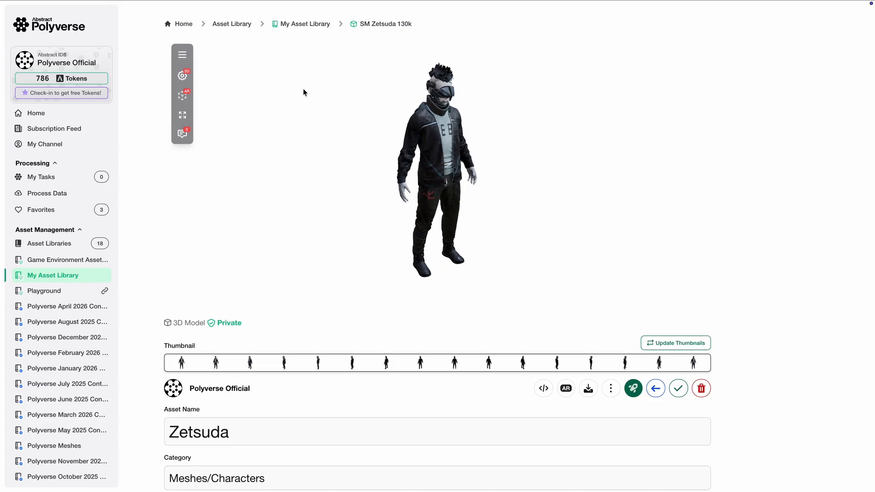
click(183, 55)
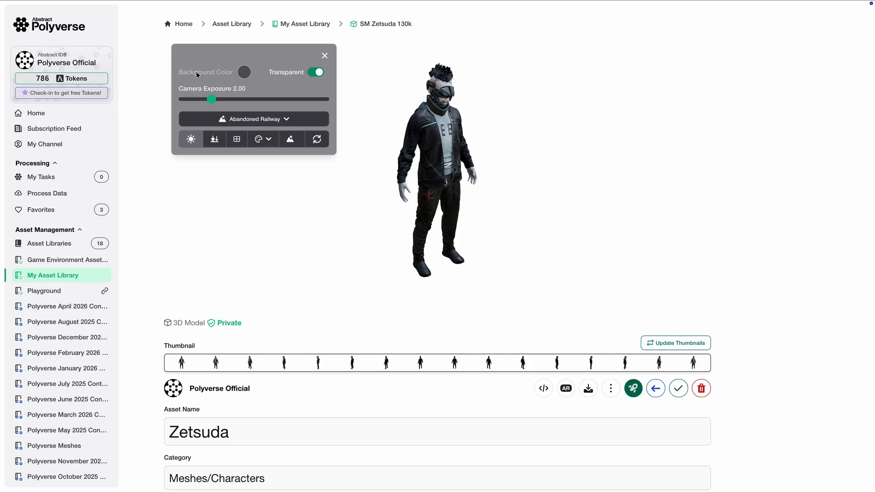
click(212, 145)
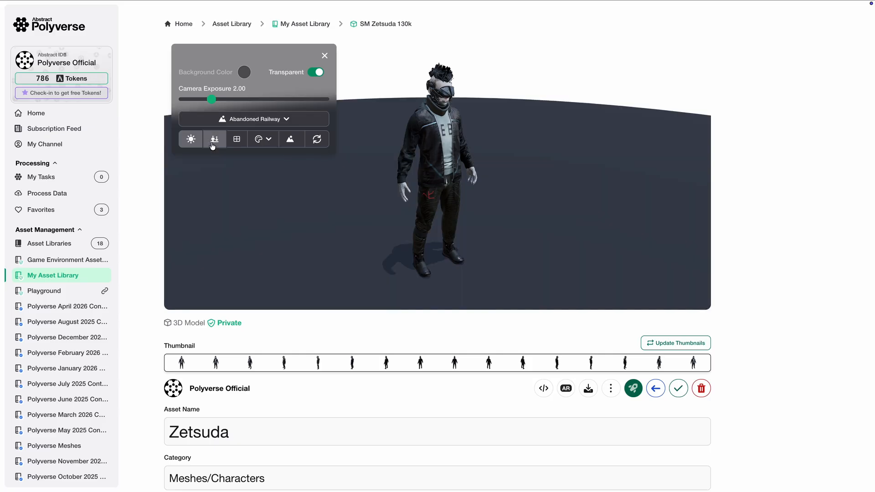
click(290, 139)
drag(185, 73, 238, 101)
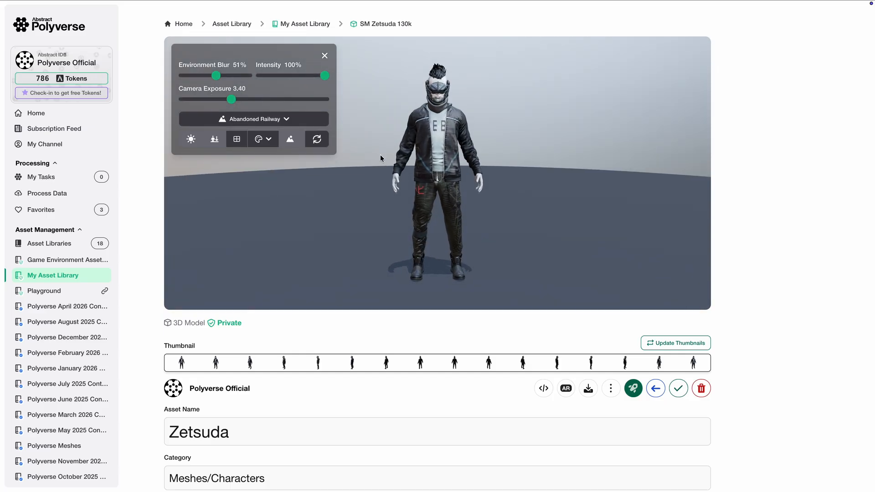
drag(408, 170, 395, 154)
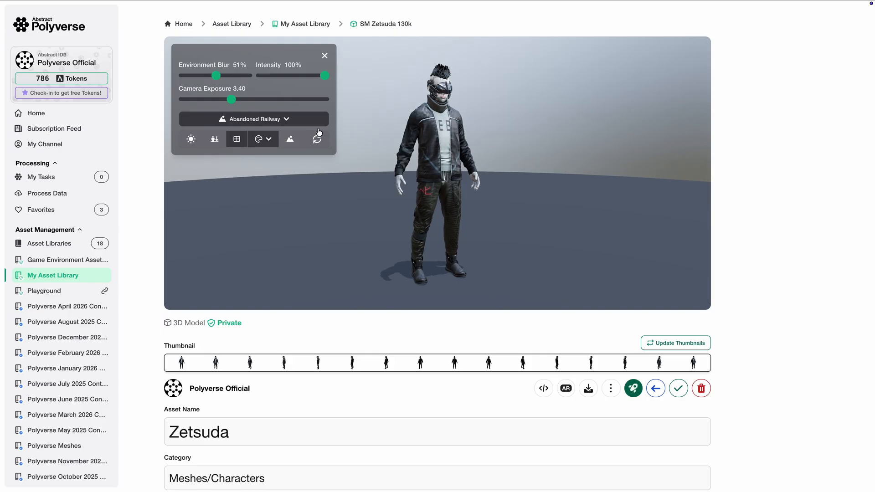
click(324, 56)
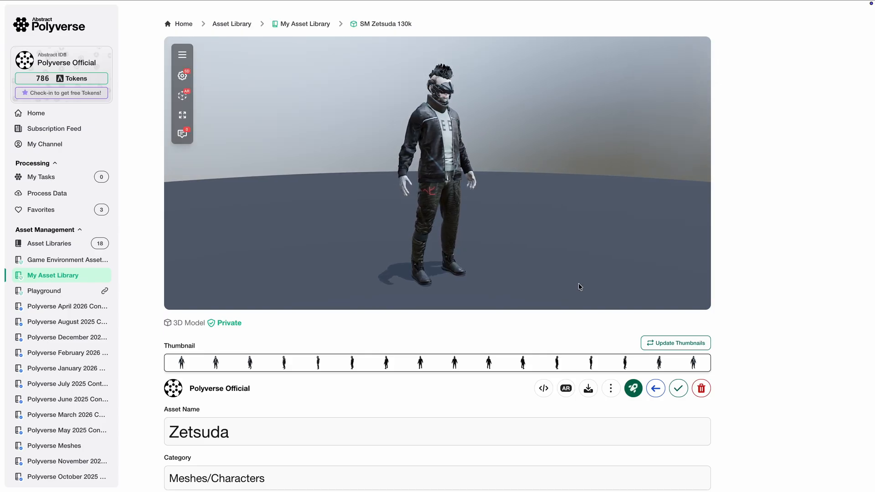
click(671, 389)
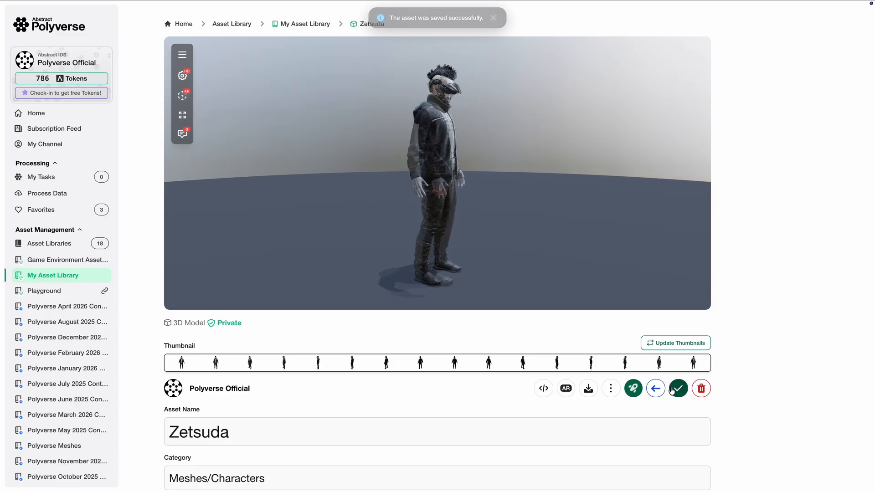
Switch the Zetsuda model's viewer to the Low Quality version and look at the character up close
drag(499, 197, 403, 159)
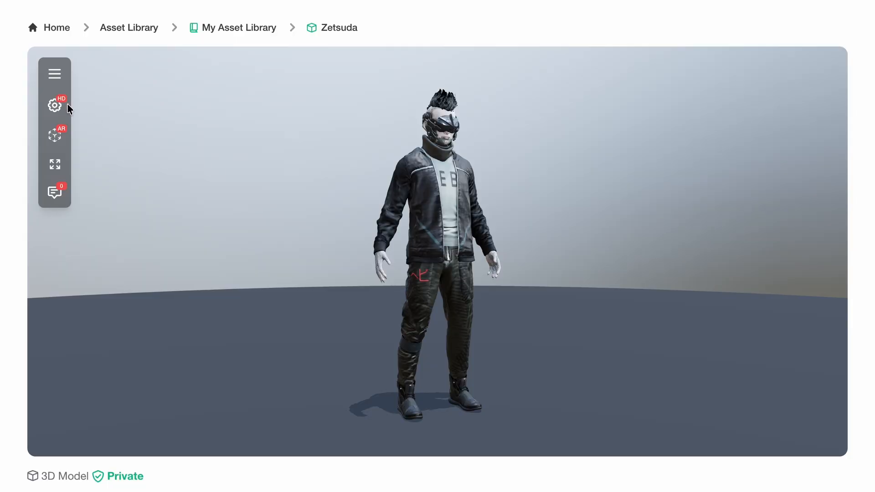
click(68, 105)
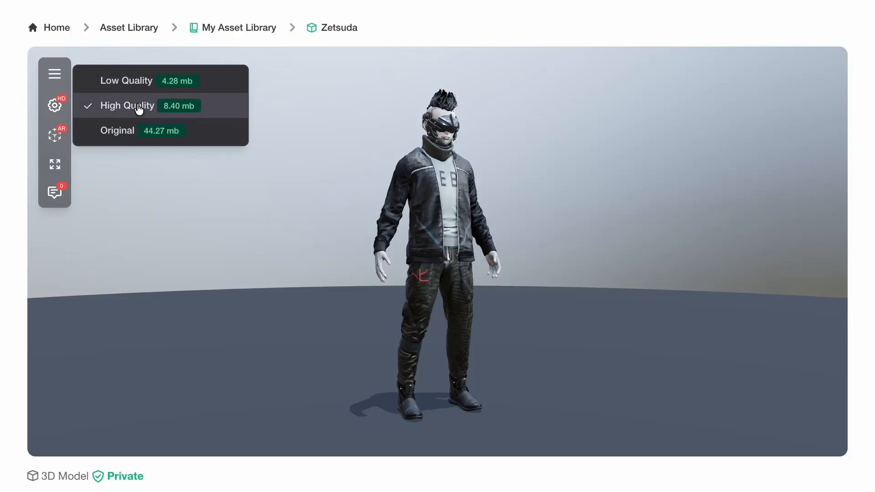
click(145, 79)
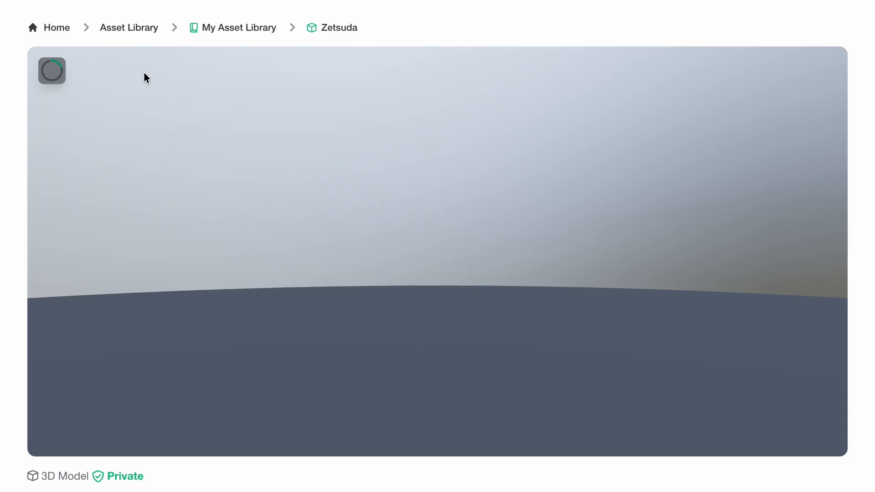
scroll(440, 139, up, 5)
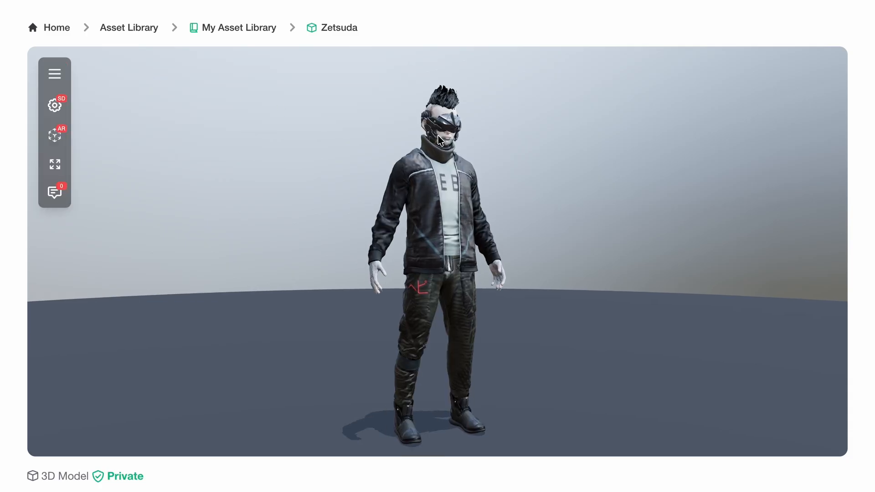
Switch the Zetsuda model's viewer to the Original quality version and examine the character's head and jacket up close
drag(440, 140, 456, 164)
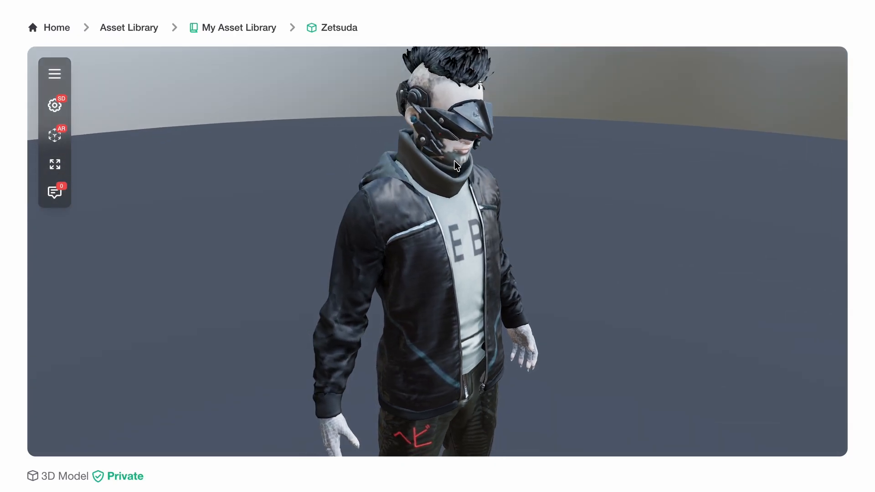
click(54, 106)
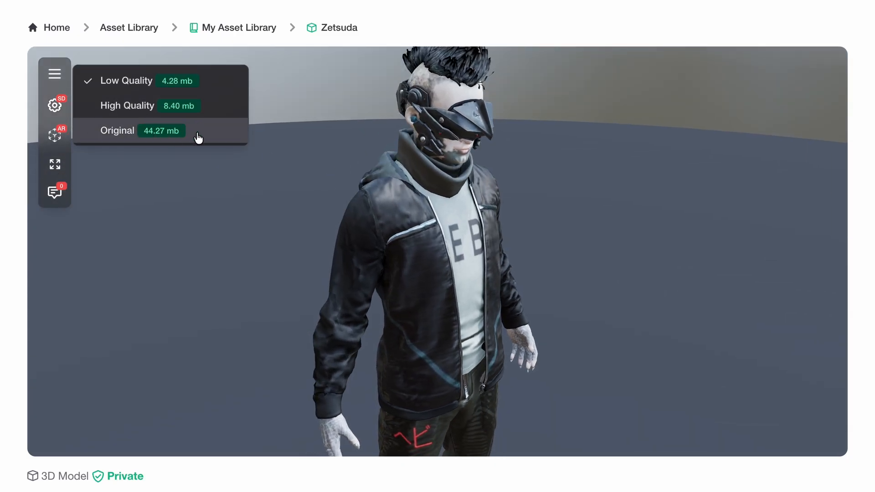
click(198, 136)
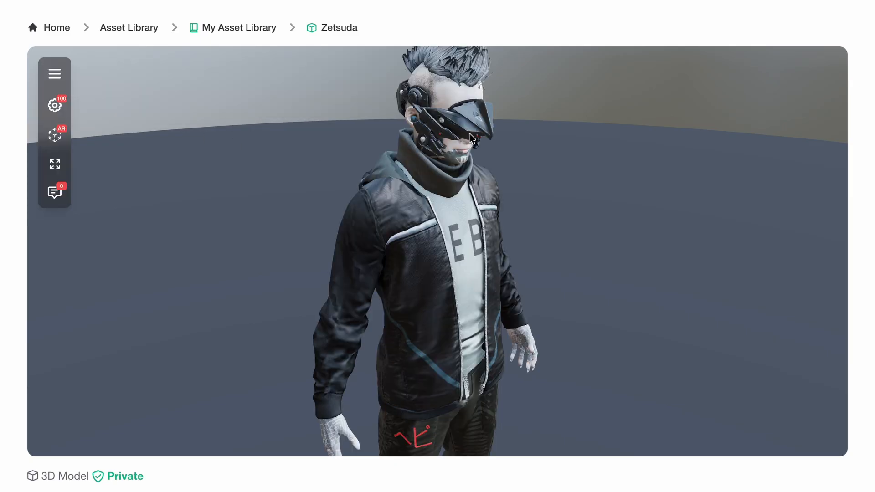
scroll(472, 136, up, 8)
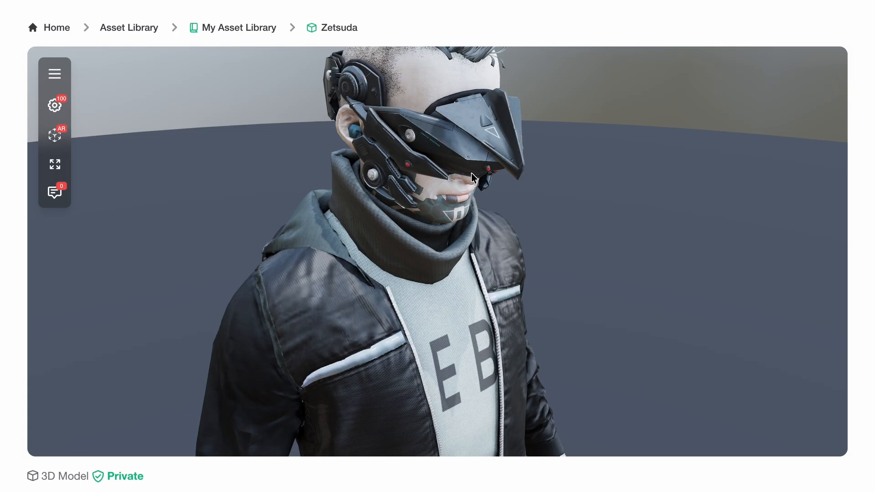
right_drag(471, 173, 464, 263)
drag(443, 287, 366, 256)
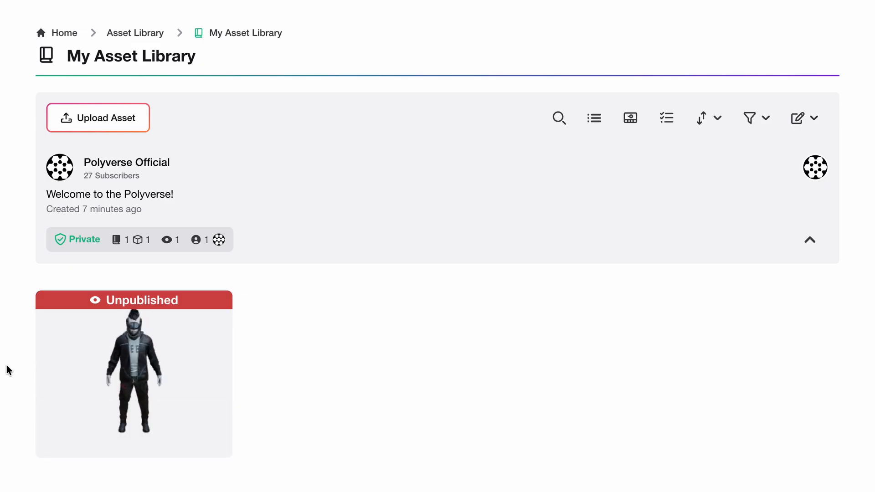
Open the unpublished Zetsuda asset from My Asset Library and publish it
click(70, 346)
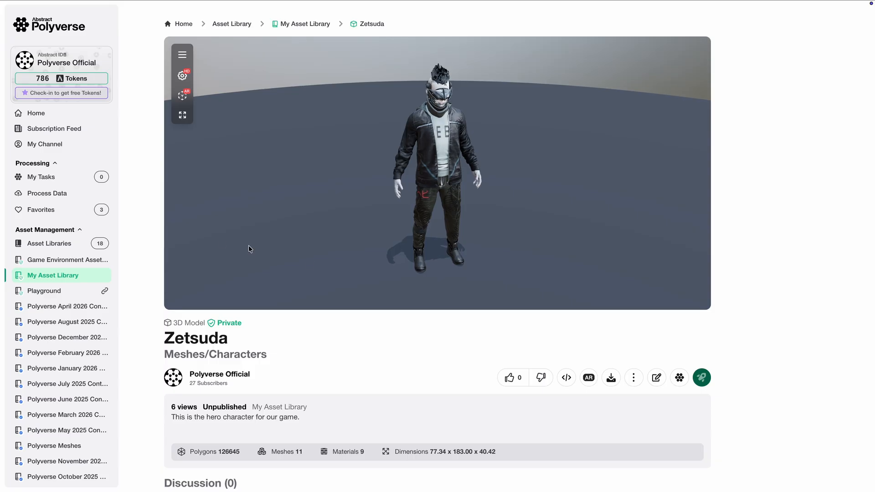
click(702, 378)
click(559, 308)
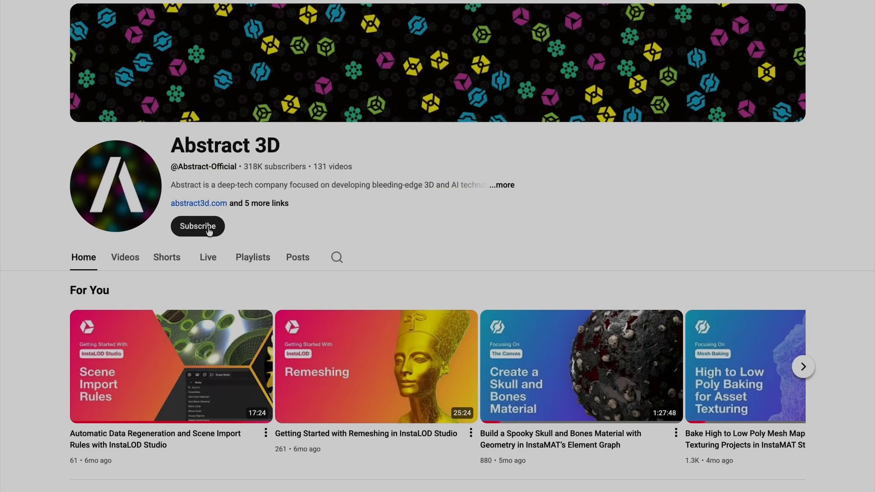
Subscribe to the Abstract 3D channel on YouTube and set its notifications to All
click(206, 227)
click(244, 230)
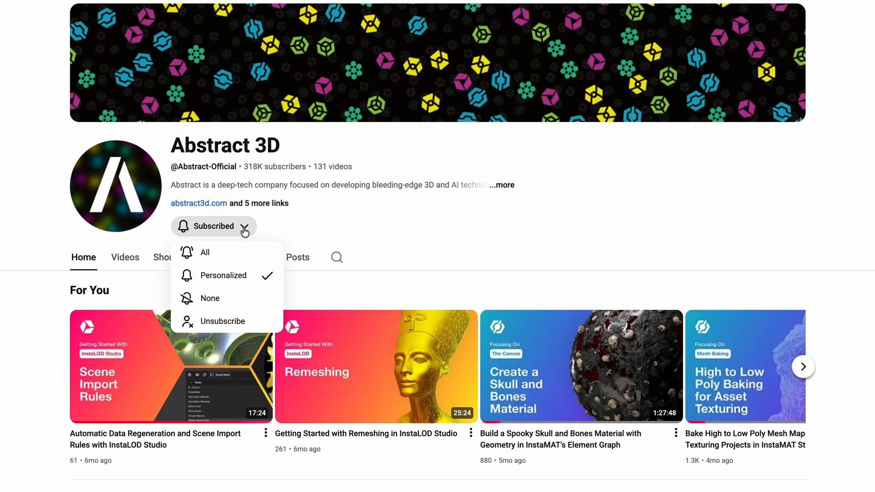
click(242, 253)
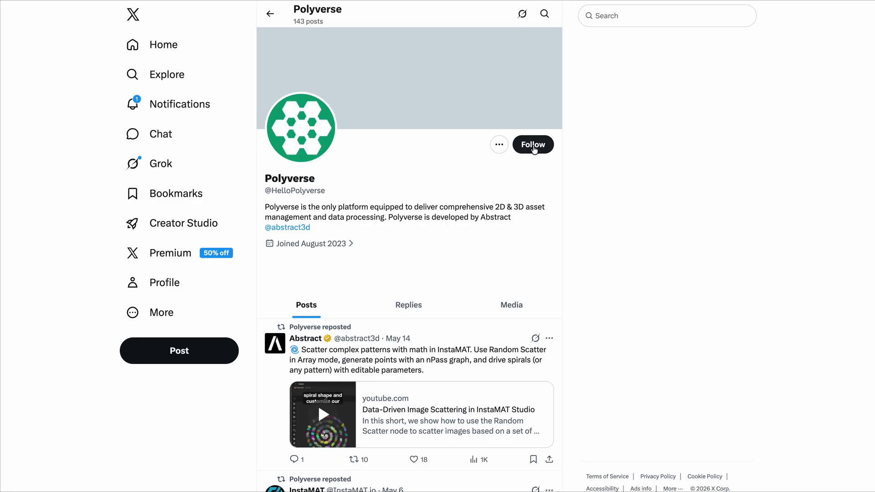
Follow the Polyverse account on X and turn on notifications for its posts
click(529, 144)
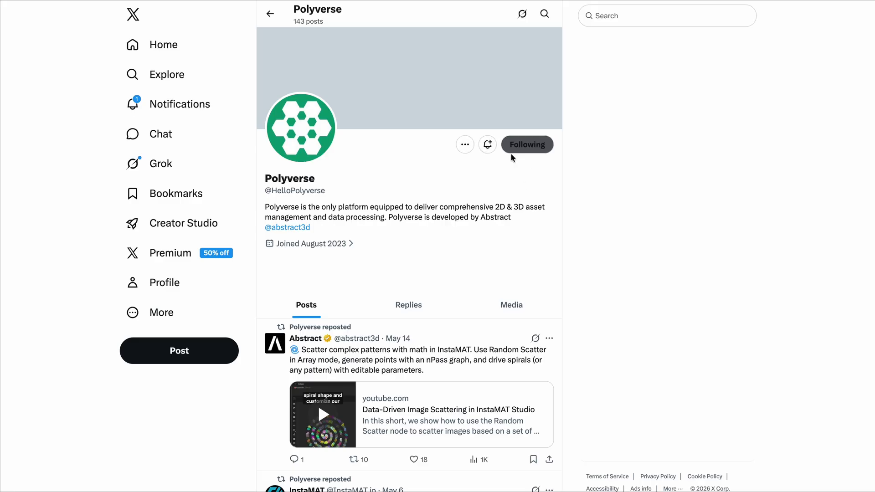
click(487, 146)
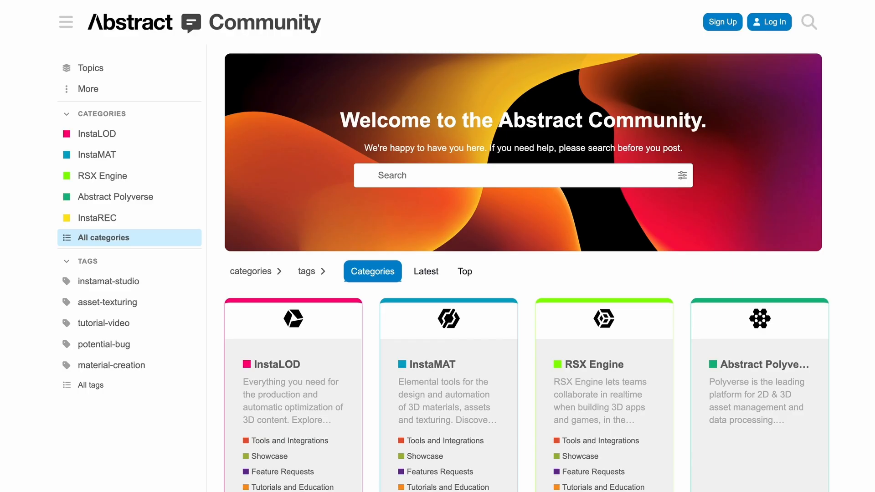
Look over the product category cards on the Abstract Community forum
scroll(523, 273, down, 2)
scroll(523, 274, down, 2)
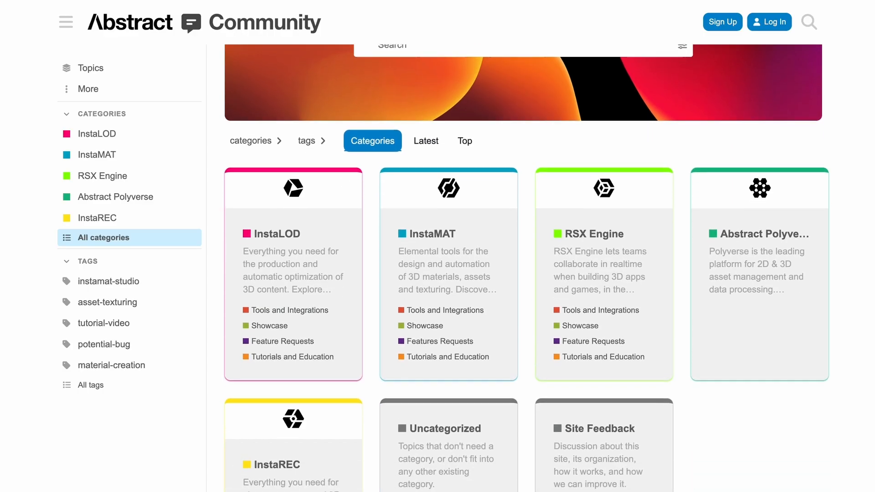